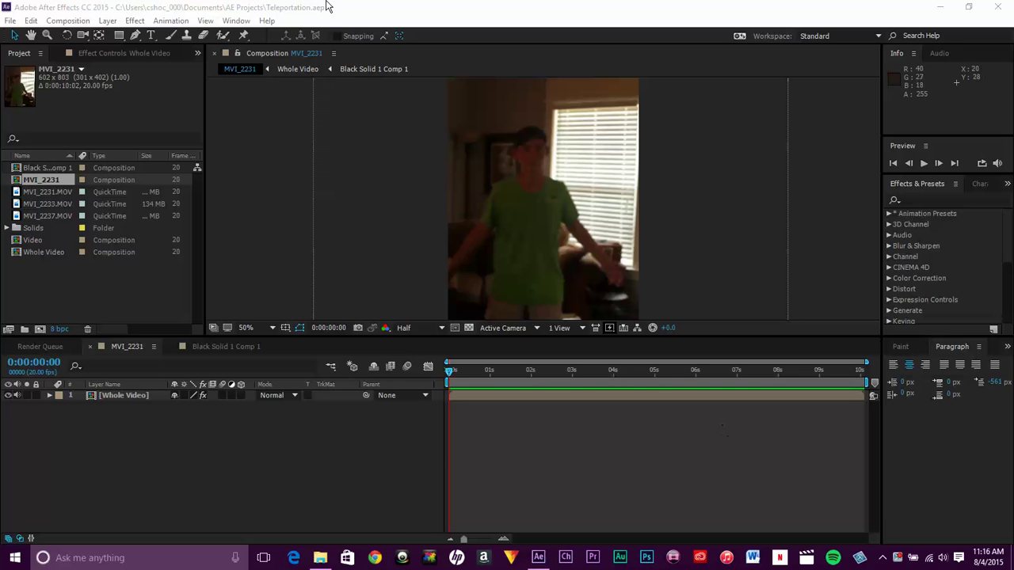
Preview the MVI_2231 footage, then open the Whole Video composition and select its Video layer
click(923, 164)
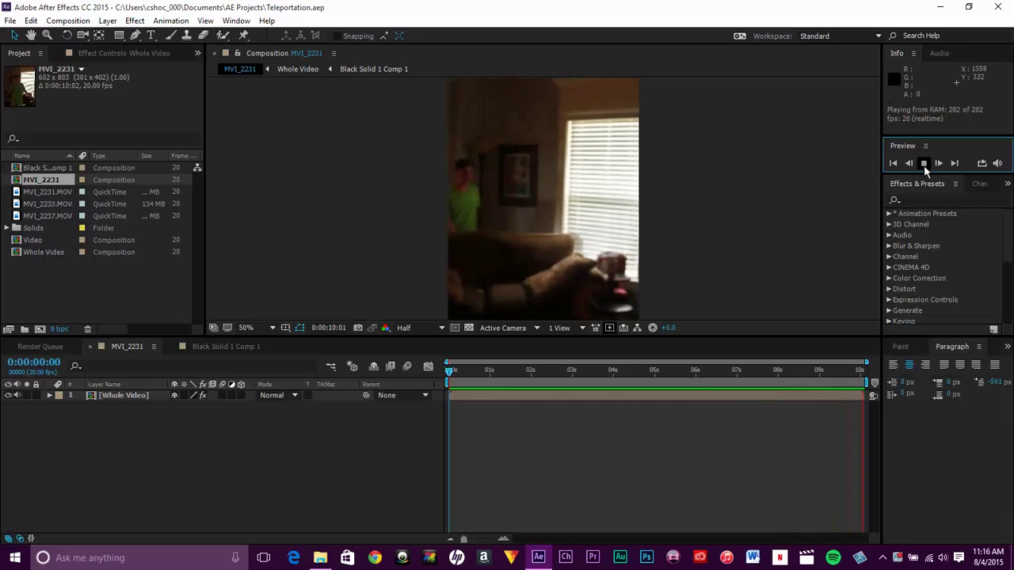
click(924, 163)
key(Home)
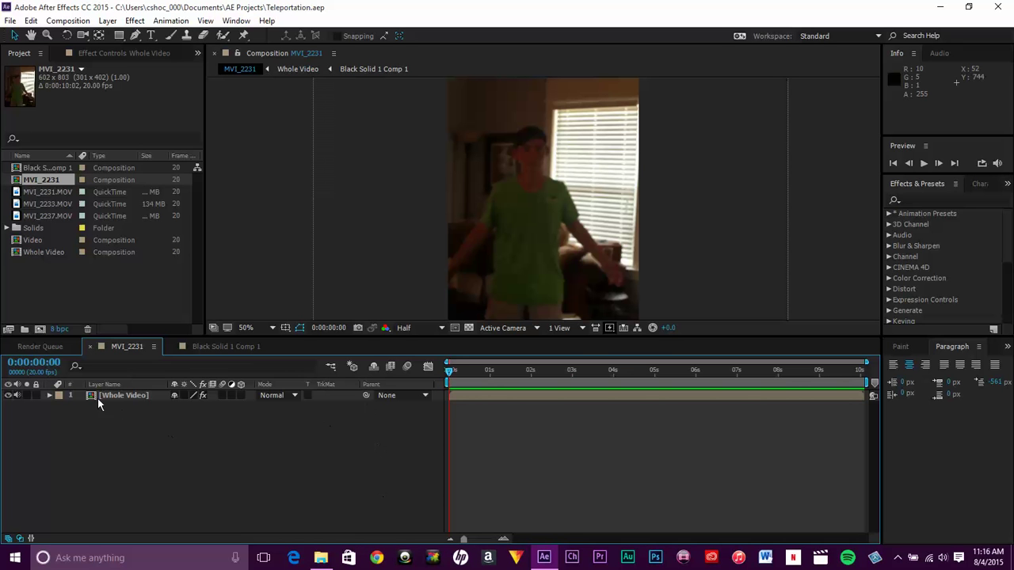
double_click(132, 400)
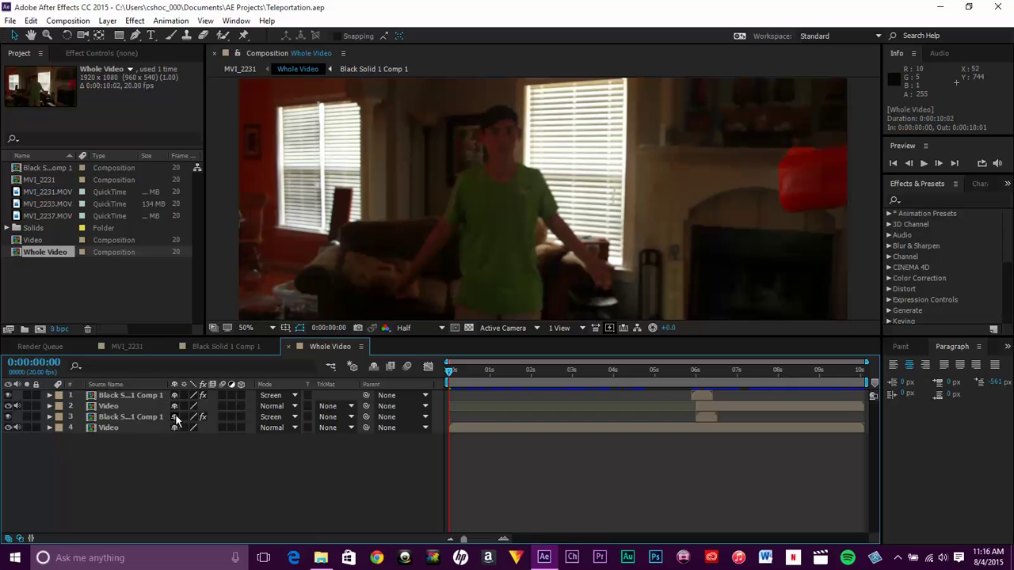
click(133, 426)
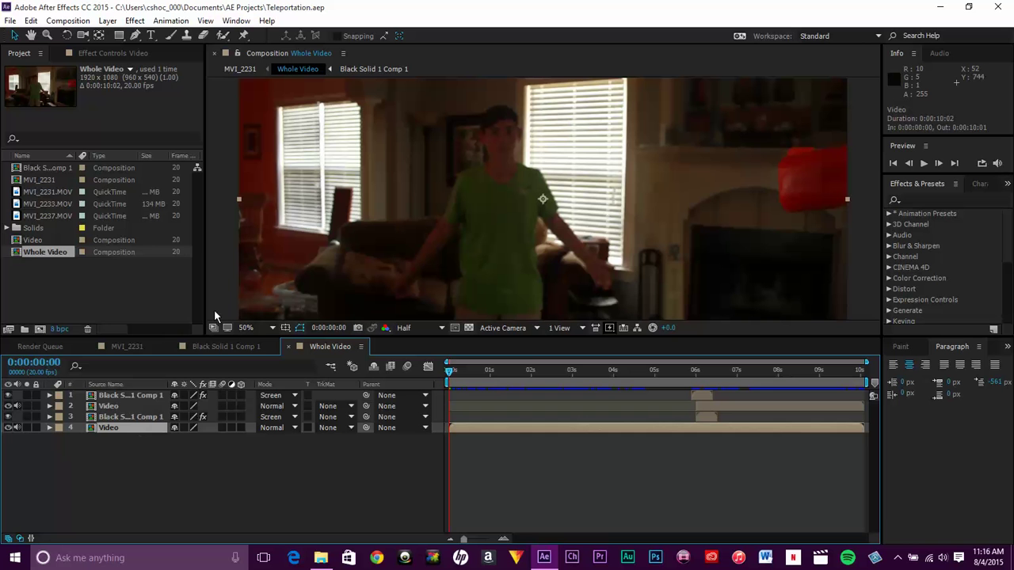
click(133, 444)
Create a new 1920 × 1080 composition called Comp 1, dismissing the warning
click(68, 20)
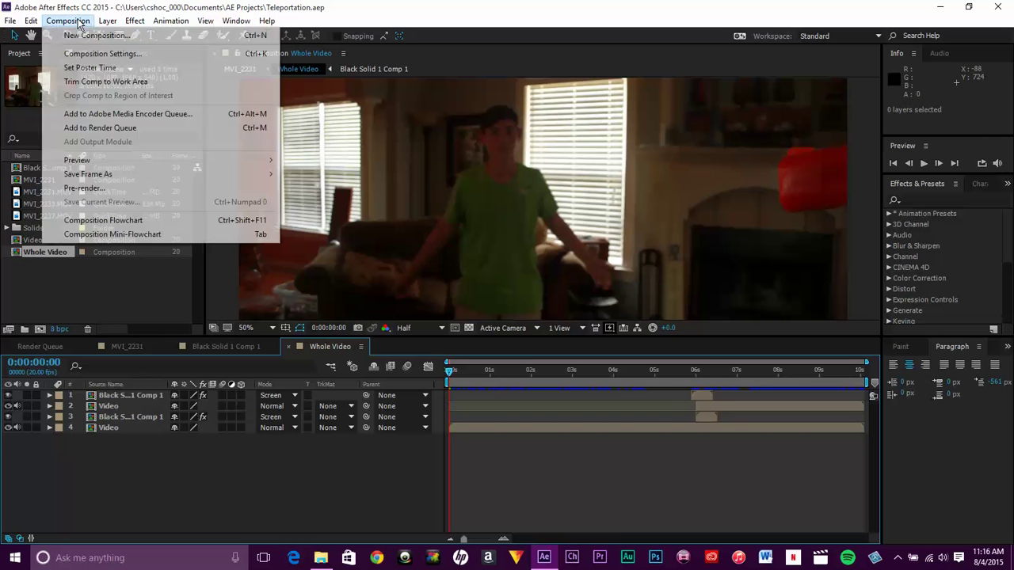
click(94, 35)
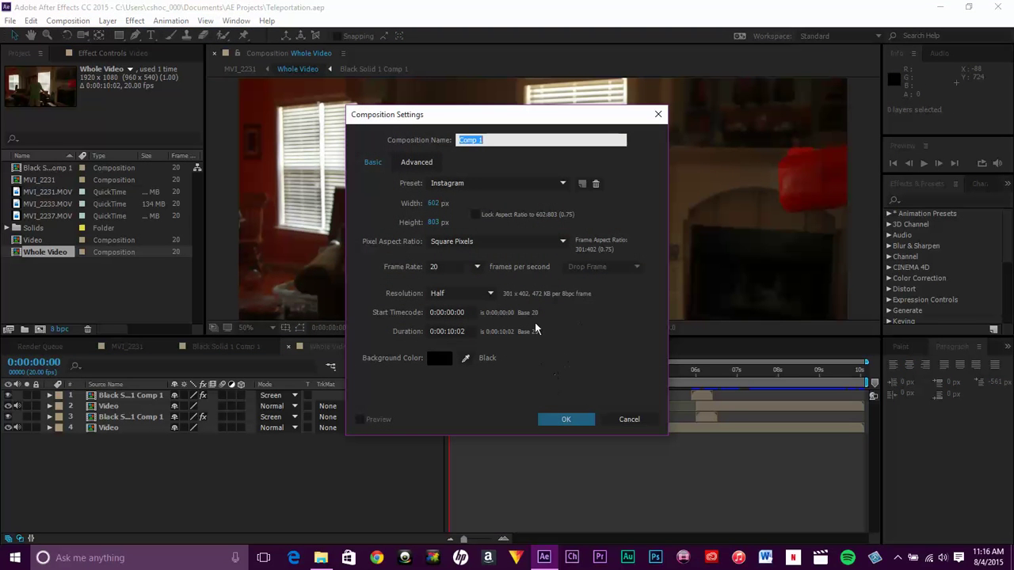
click(467, 184)
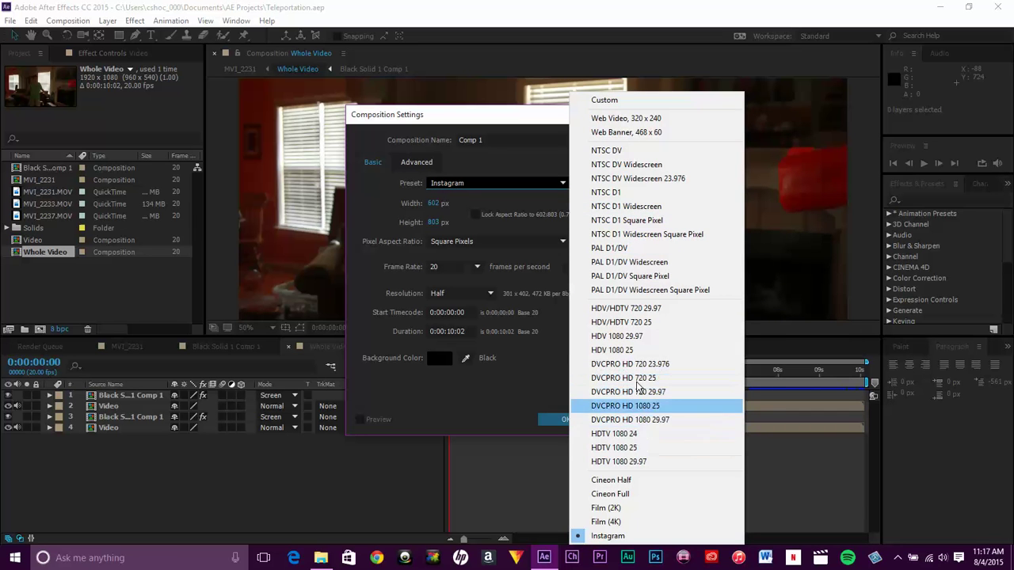
click(434, 204)
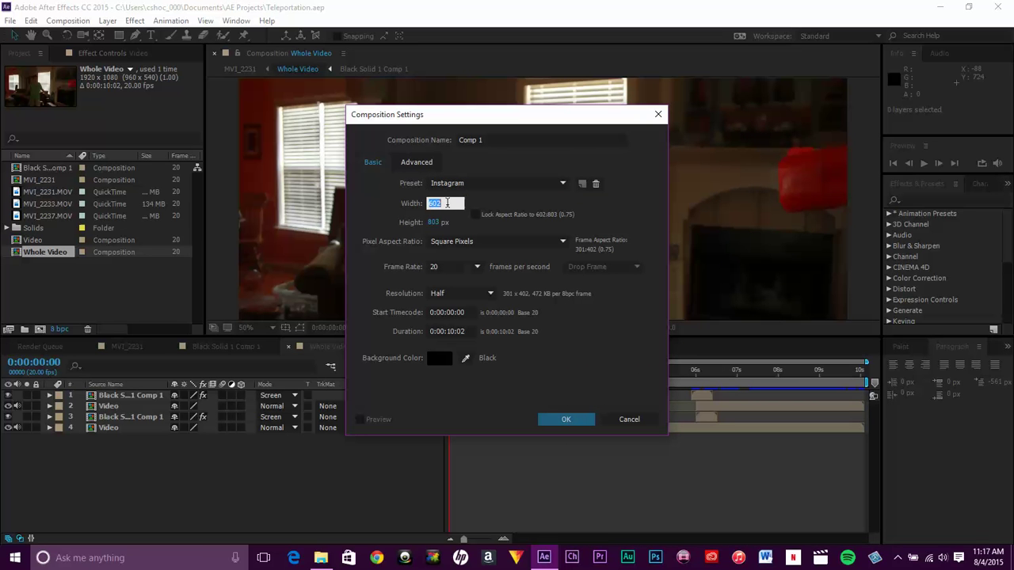
text(1929)
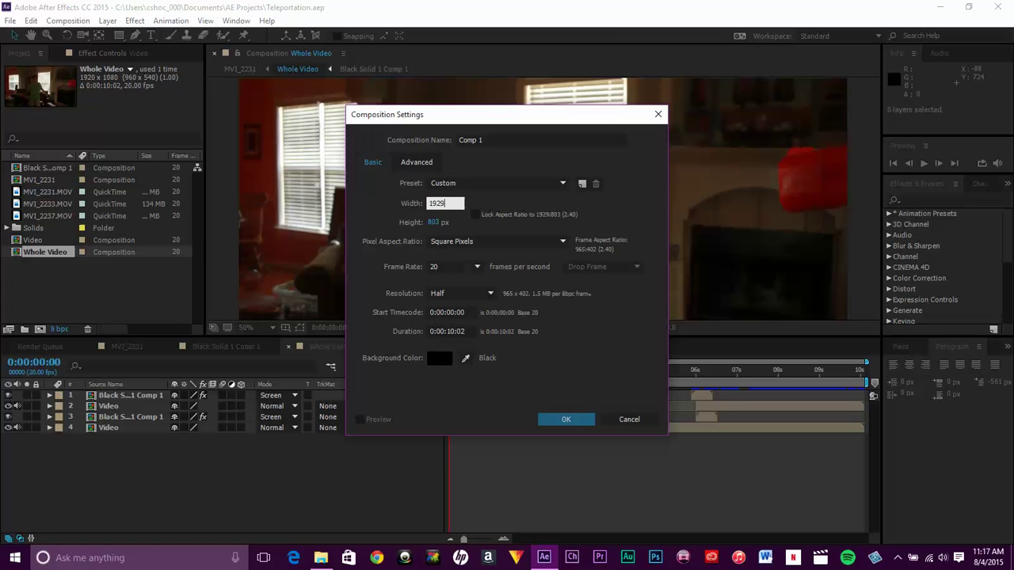
key(BackSpace)
text(0)
click(432, 222)
click(433, 221)
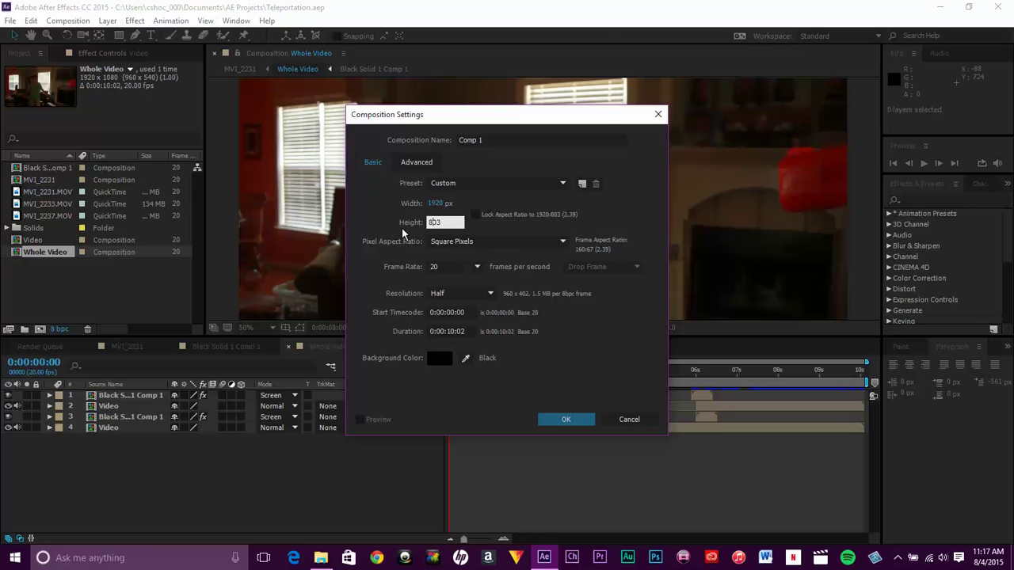
drag(440, 223, 367, 235)
text(4)
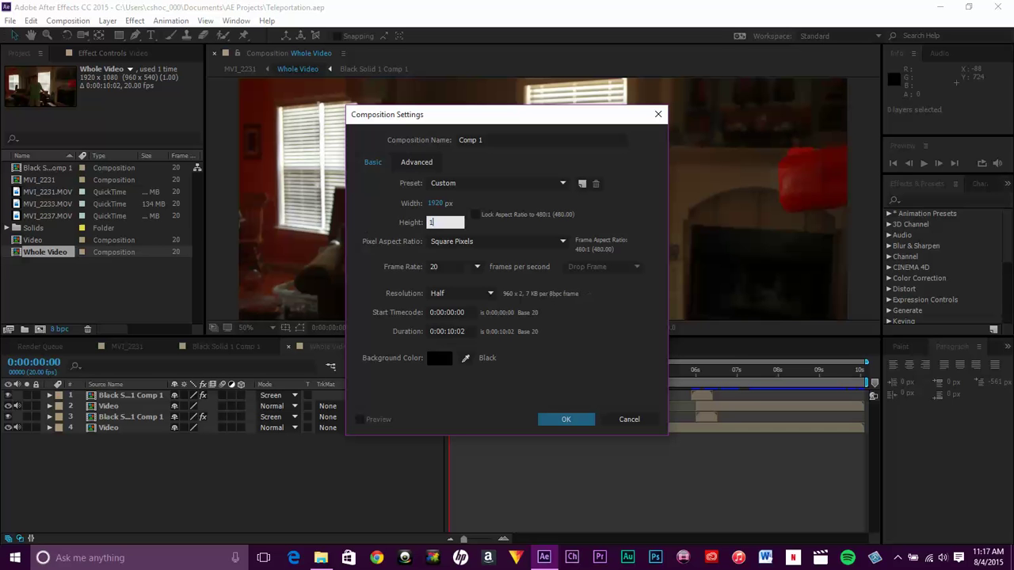
text(080)
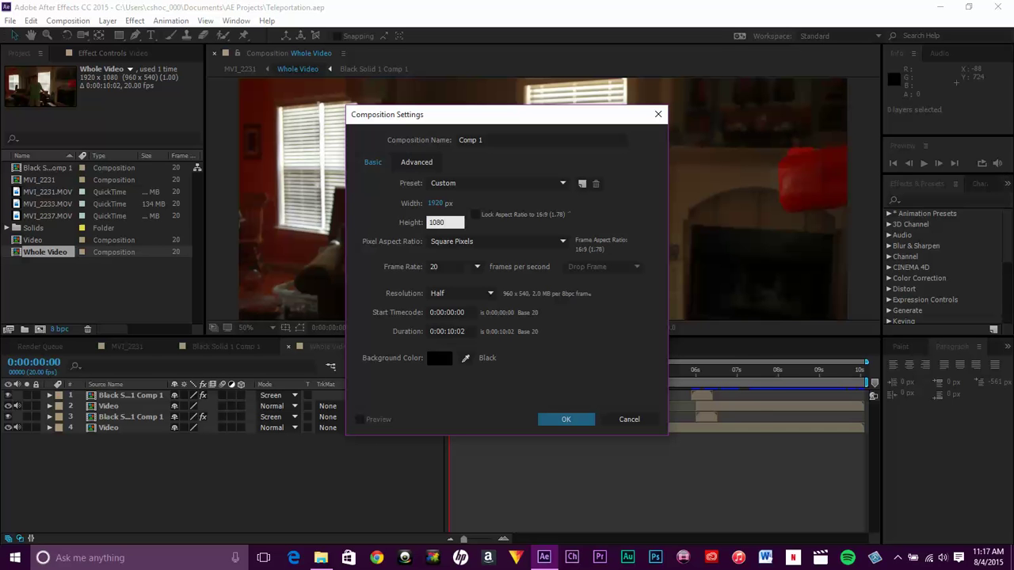
key(Return)
click(714, 431)
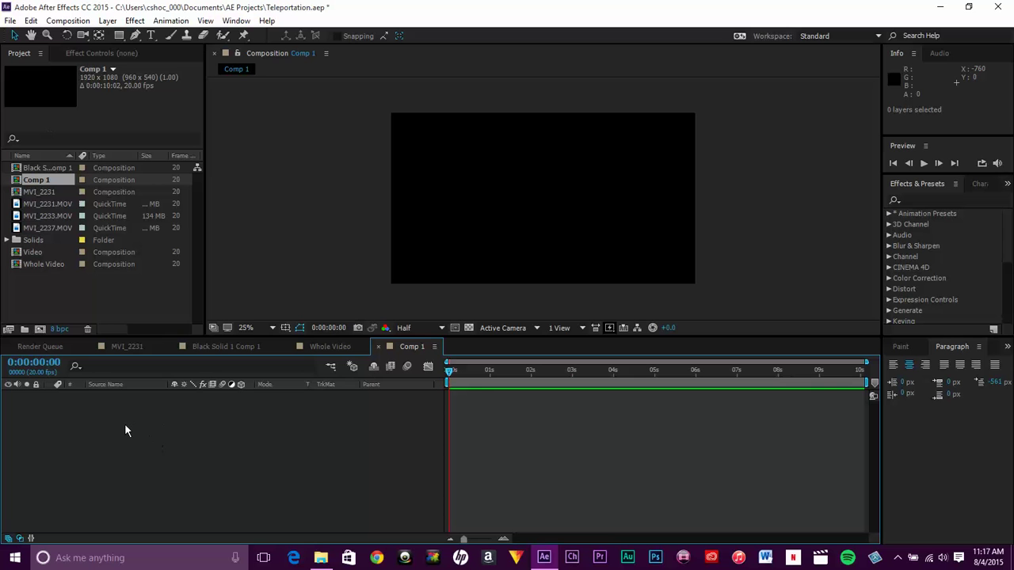
Paste the Video layer into Comp 1, remove the duplicate, and preview it from frame one
key(ctrl+v)
key(ctrl+v)
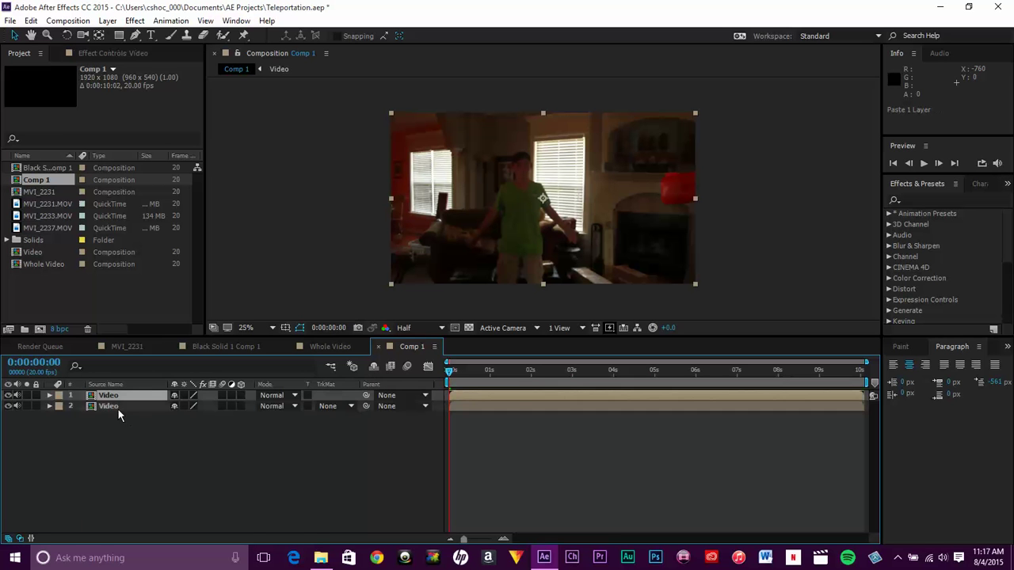
key(ctrl+x)
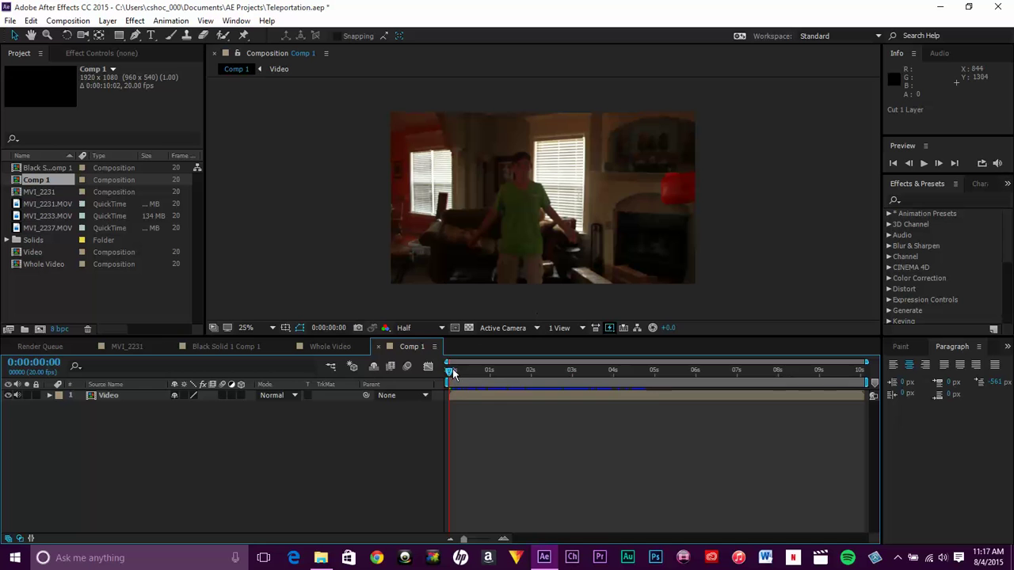
drag(449, 372, 351, 366)
click(922, 164)
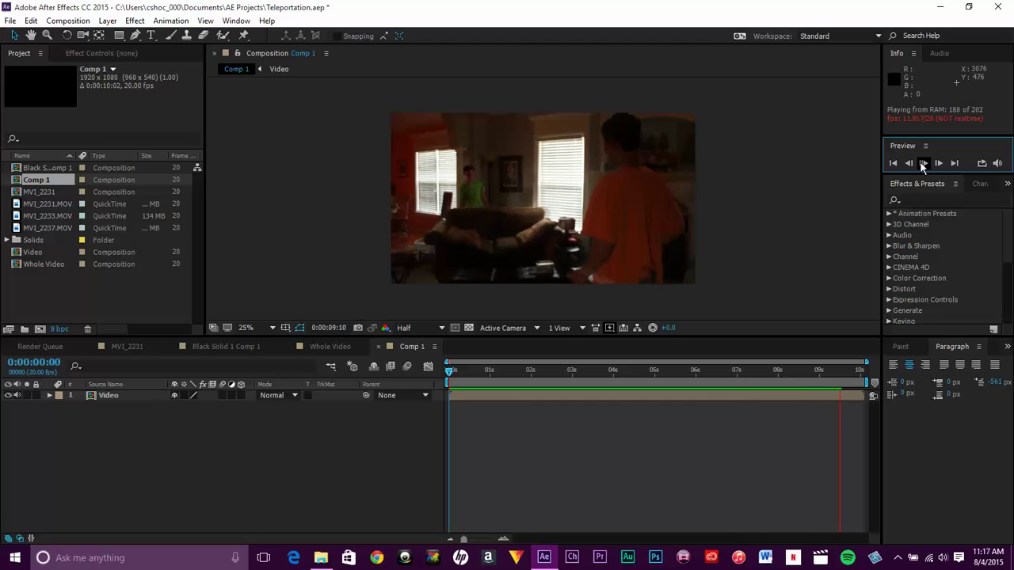
click(923, 163)
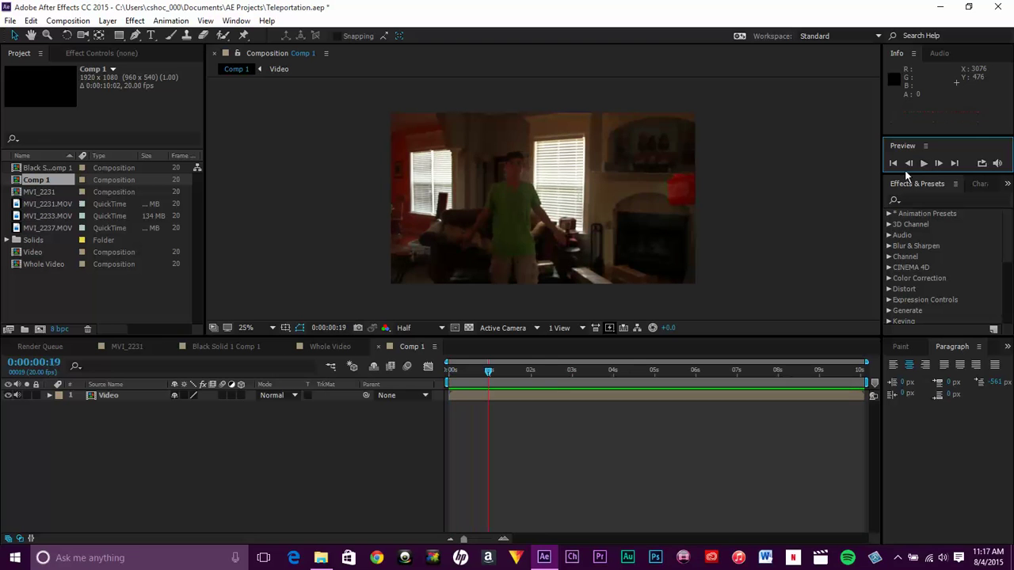
click(475, 376)
key(Home)
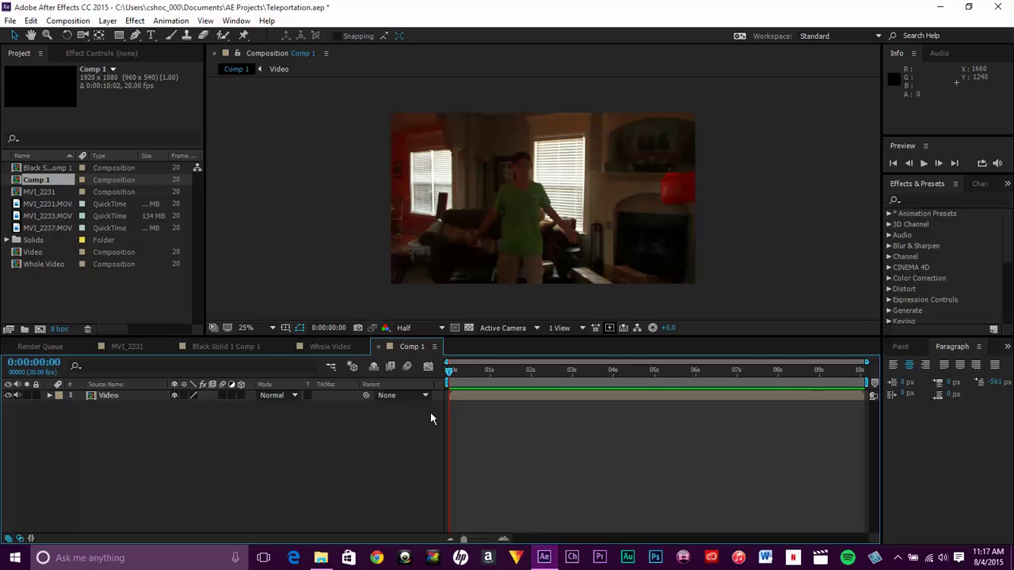
Apply the Instagram preset (602 × 803 px) in Comp 1's Composition Settings
click(67, 21)
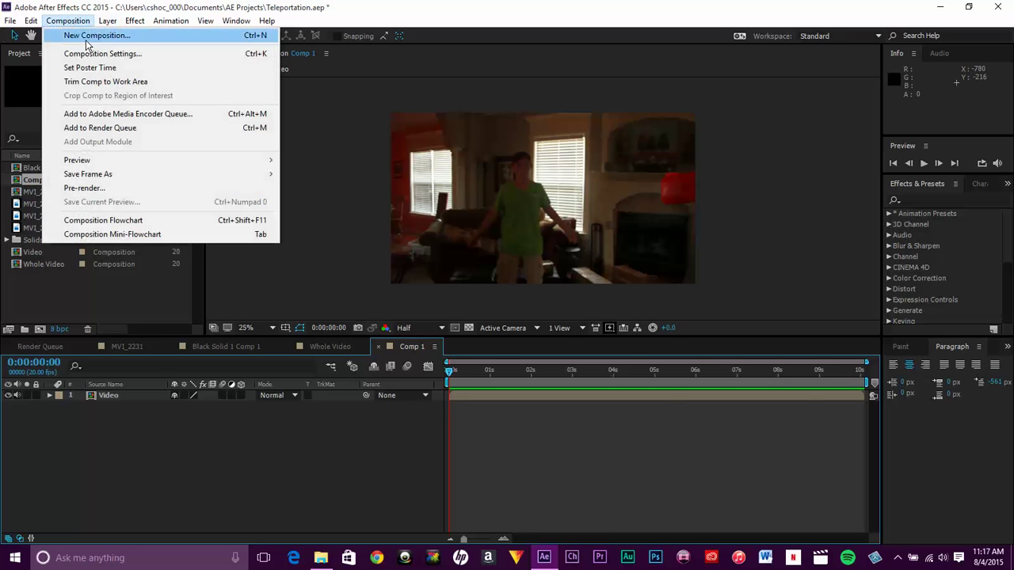
click(96, 54)
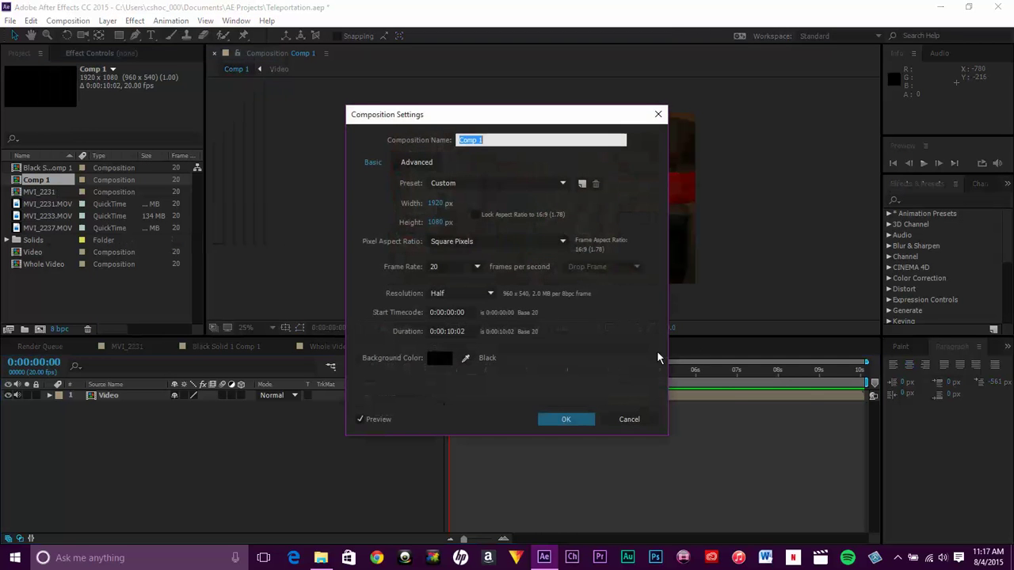
click(477, 188)
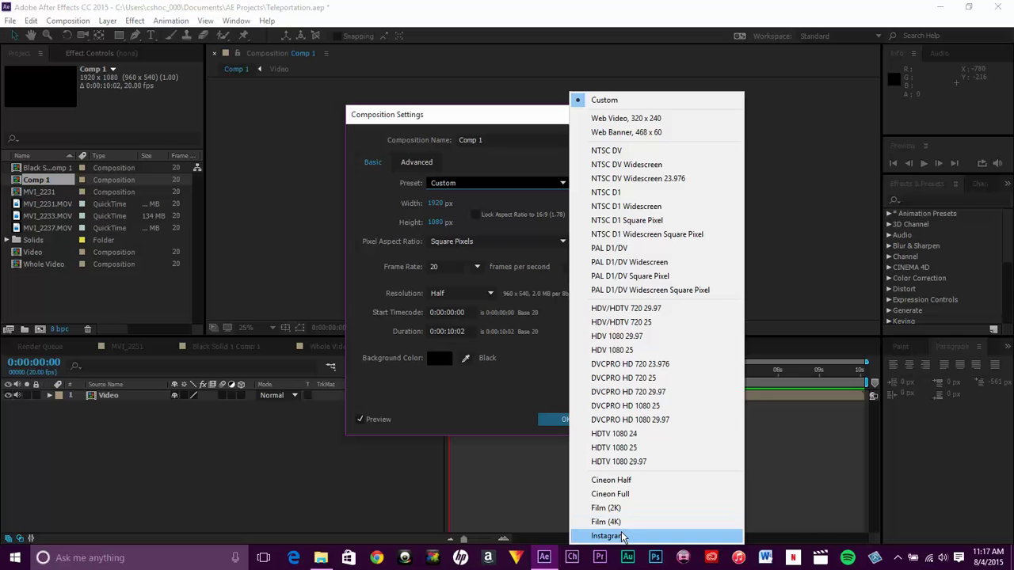
click(623, 535)
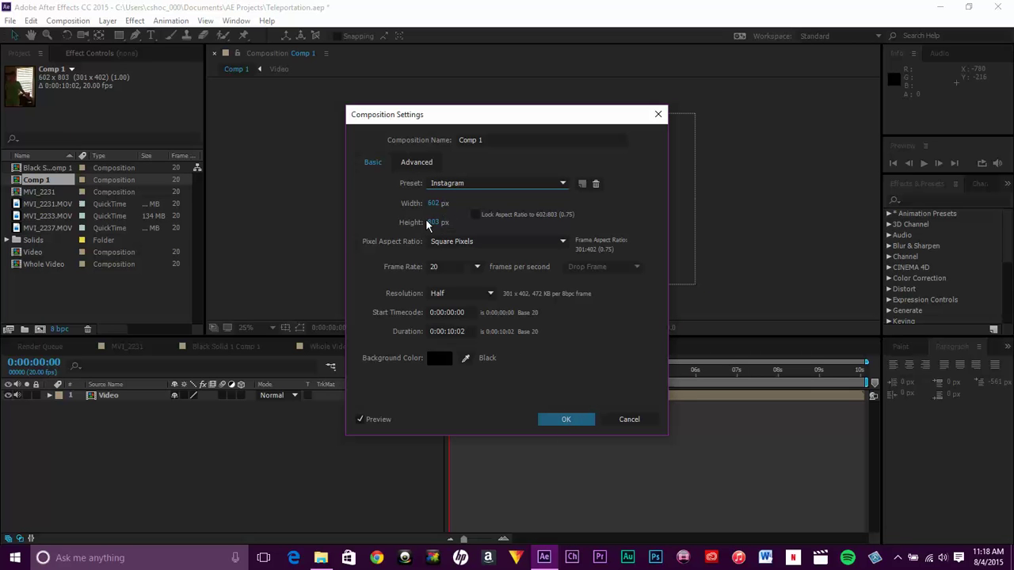
click(583, 419)
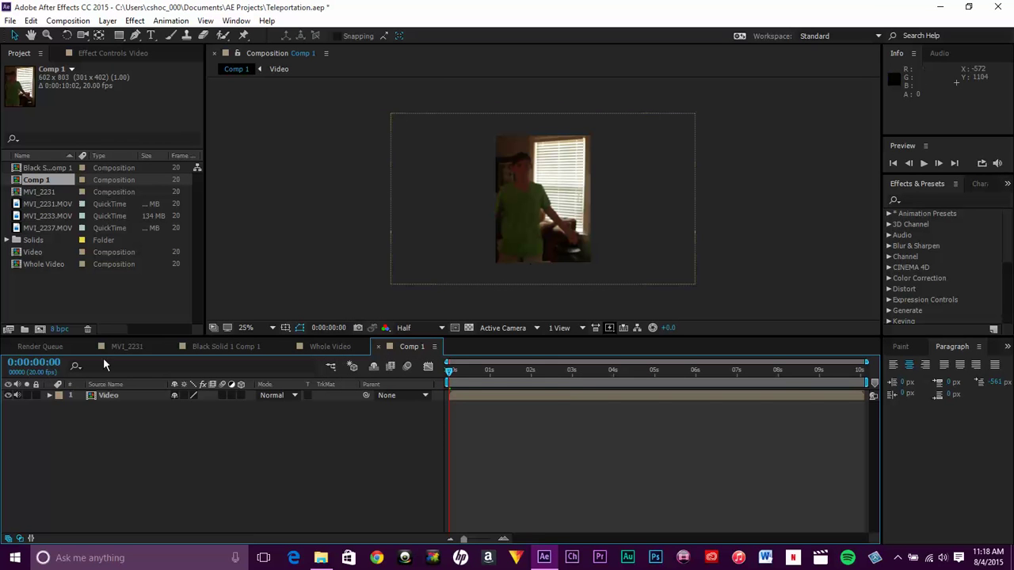
Scale the Video layer to 81% and nudge it right to position 345, 401.5
click(48, 395)
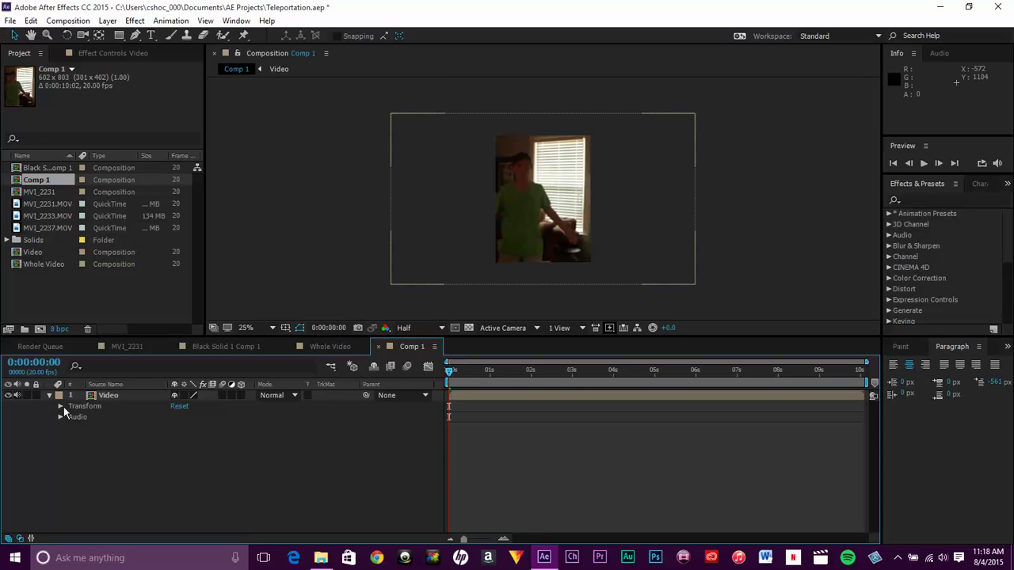
click(61, 405)
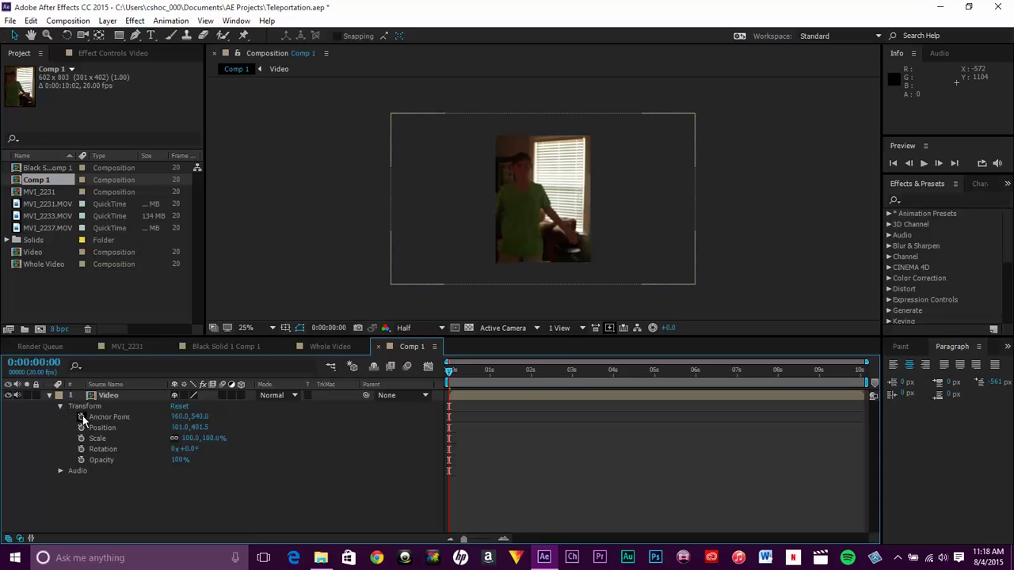
drag(208, 437, 203, 441)
click(66, 396)
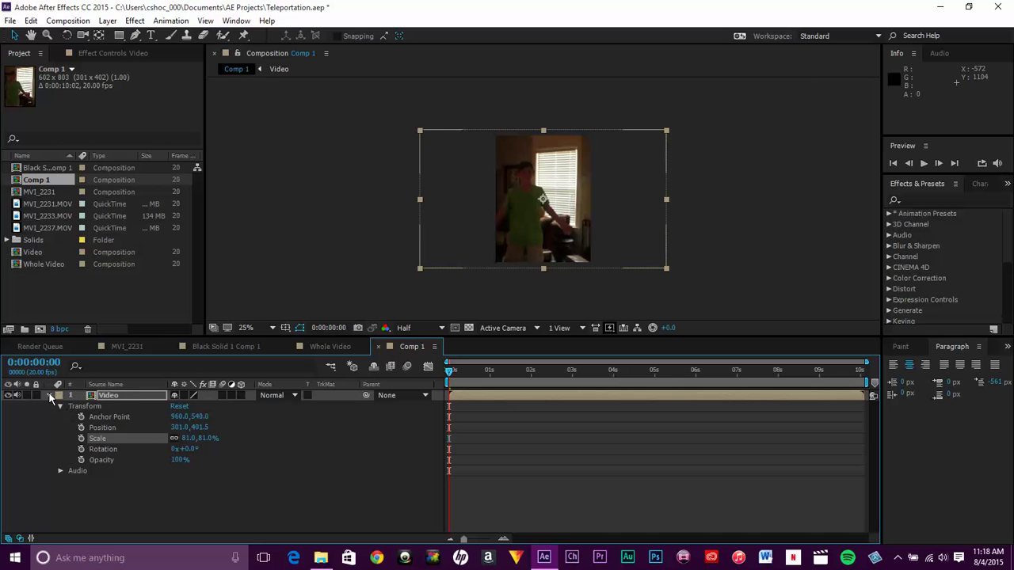
click(49, 396)
click(197, 445)
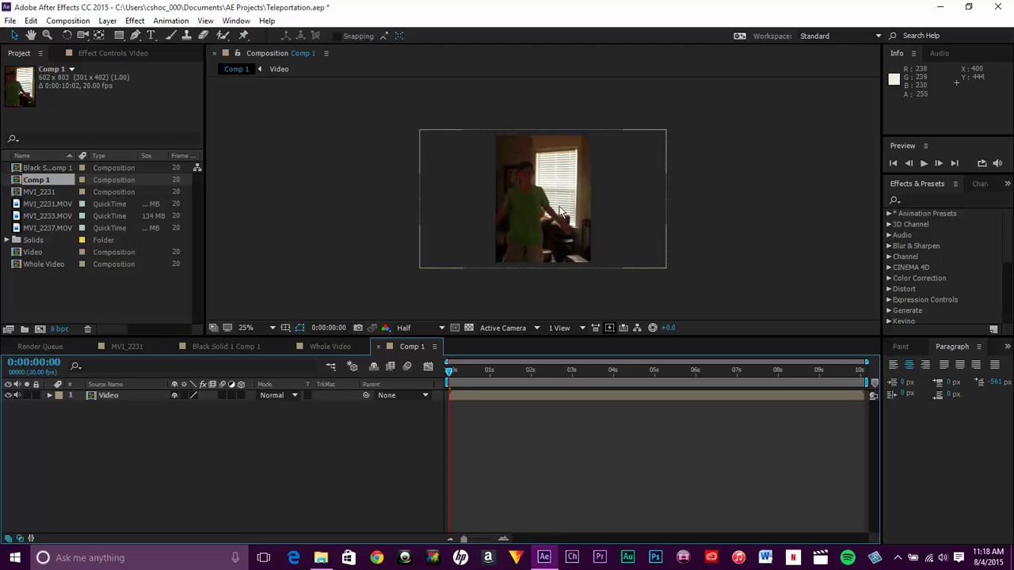
drag(559, 212, 566, 210)
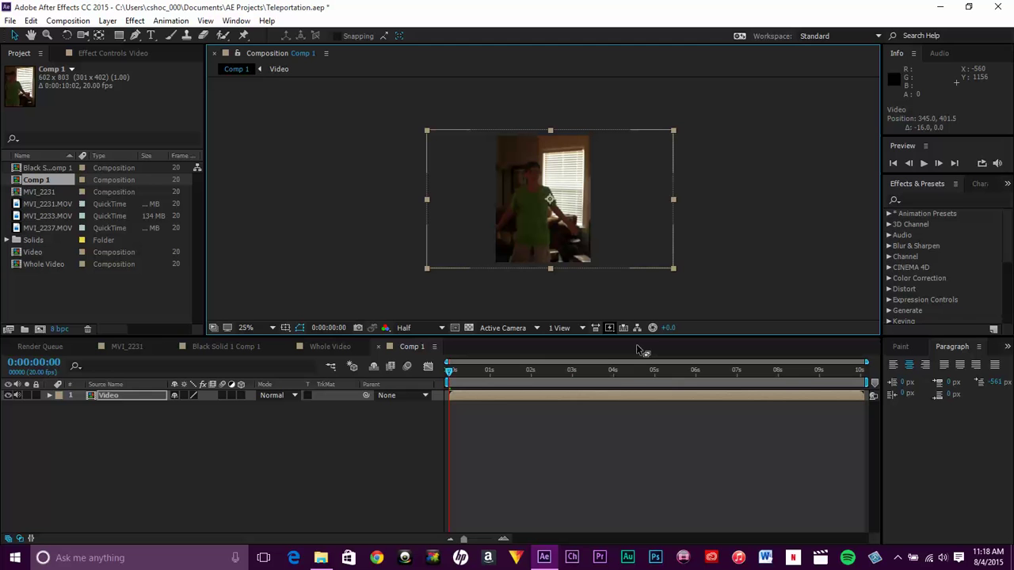
click(49, 395)
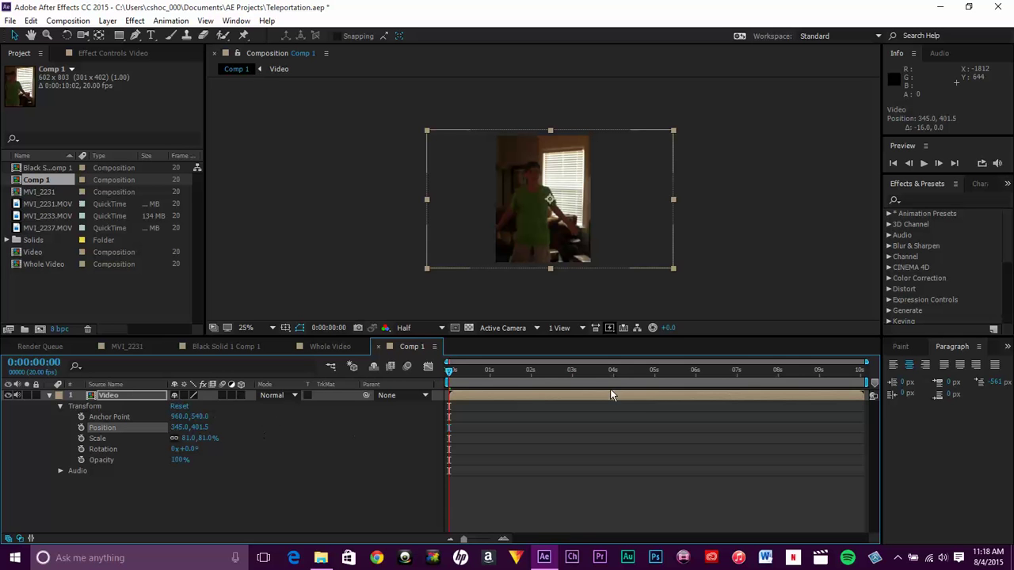
Preview Comp 1 from the start, then scrub the playhead to about 0:00:06:02
drag(448, 375, 543, 379)
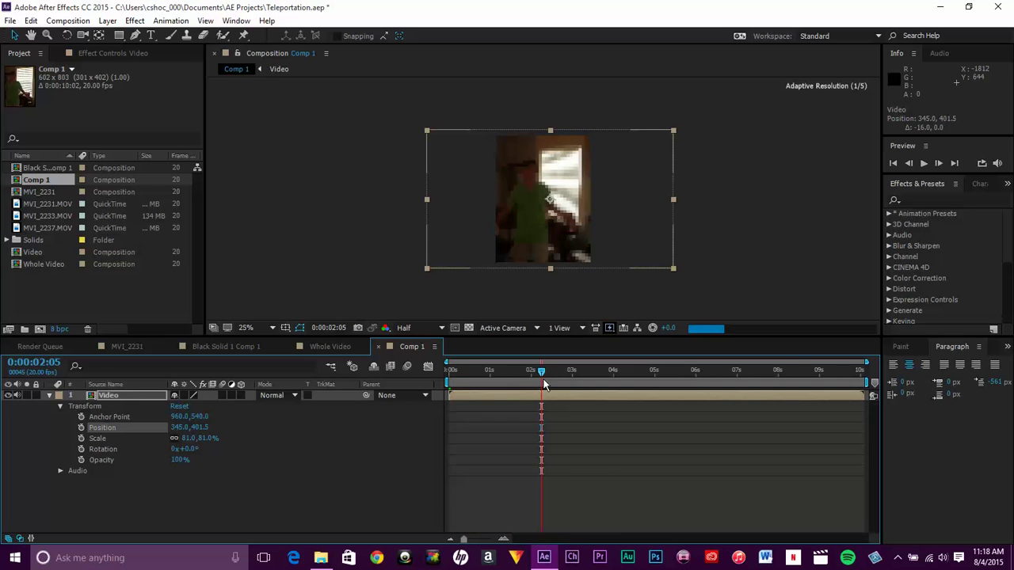
key(Home)
click(925, 164)
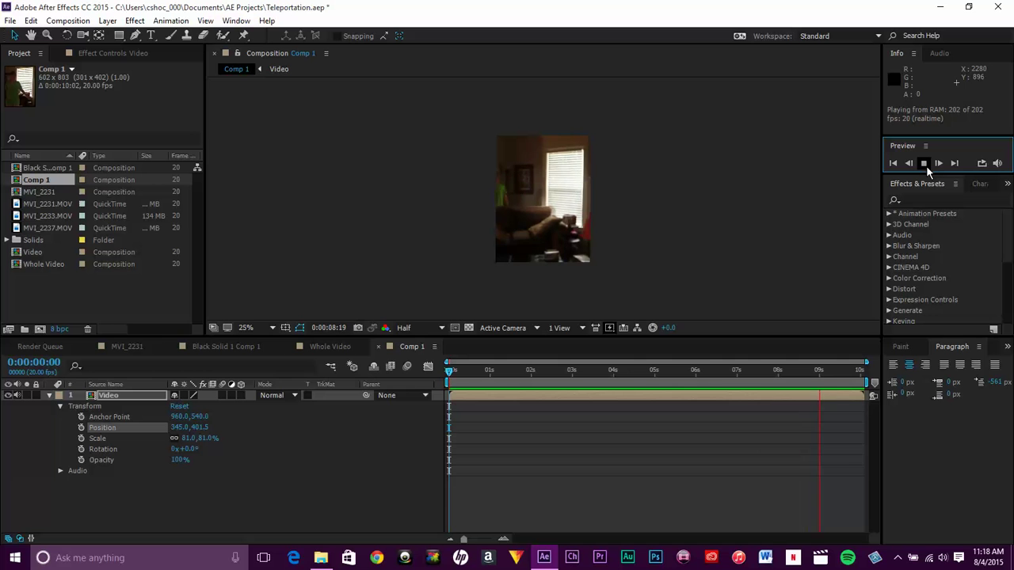
click(923, 163)
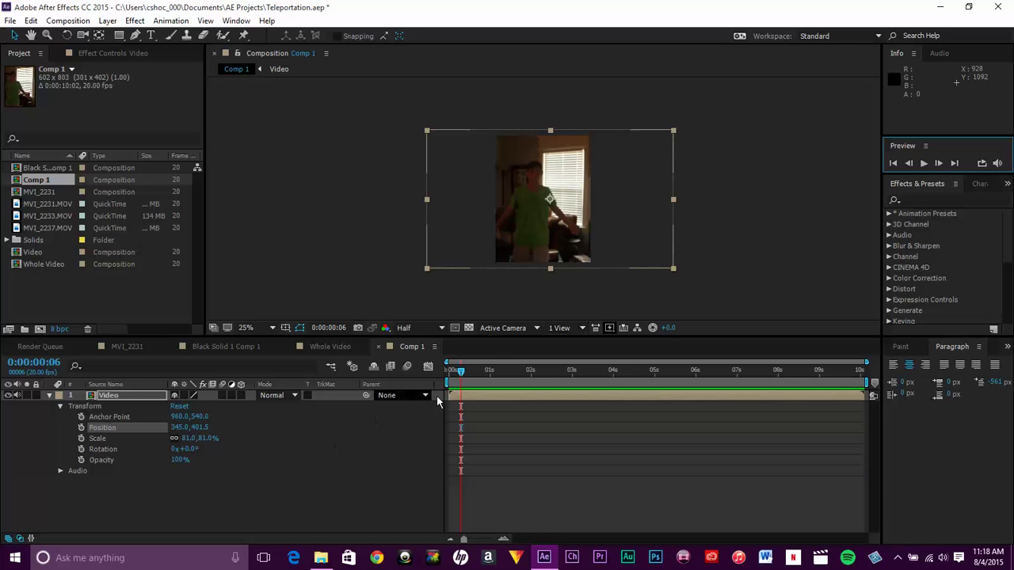
click(520, 370)
drag(531, 372, 700, 392)
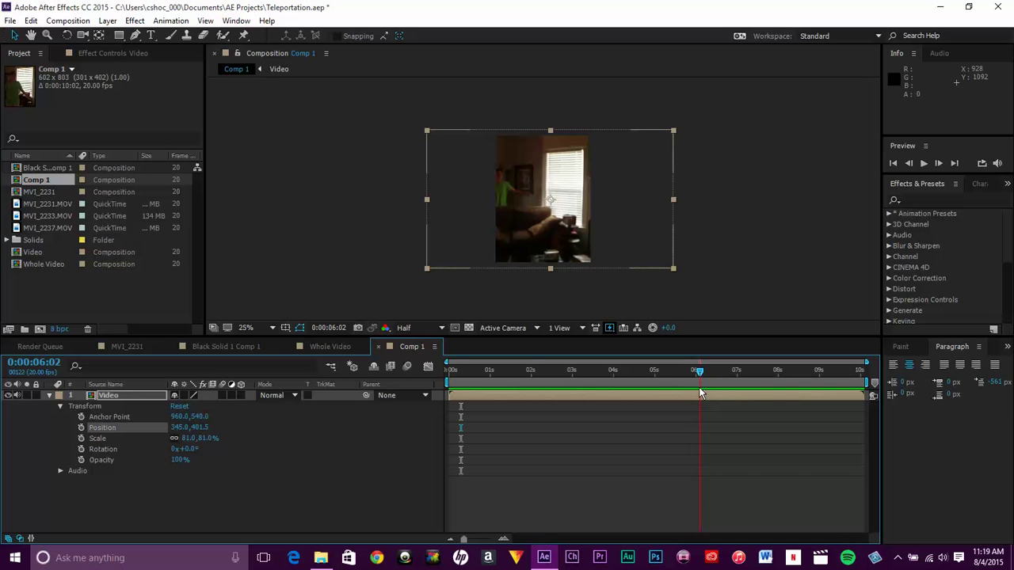
Set a Position keyframe at 6:02 and pan the footage right at about 7:02
click(81, 427)
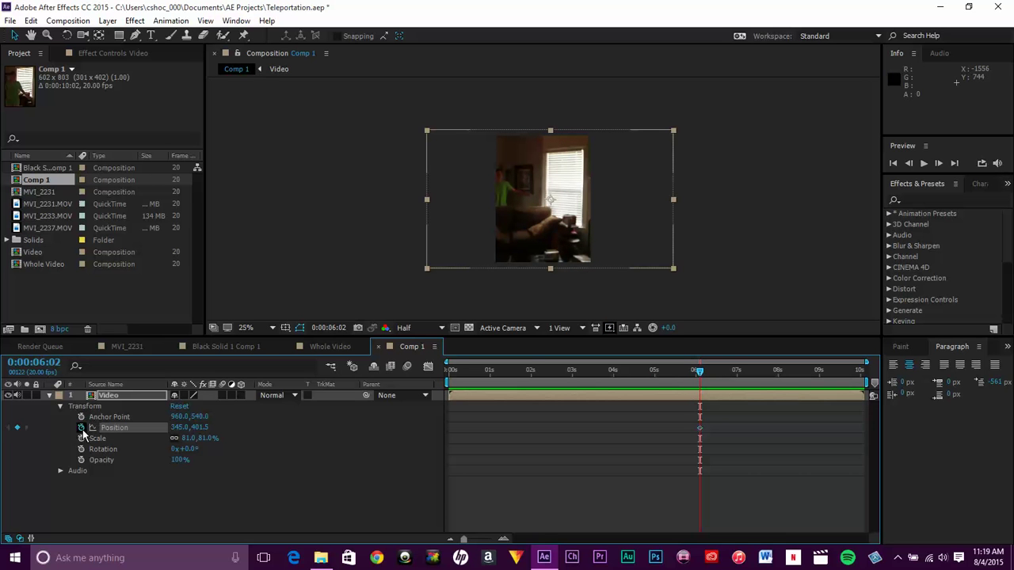
drag(697, 369, 739, 375)
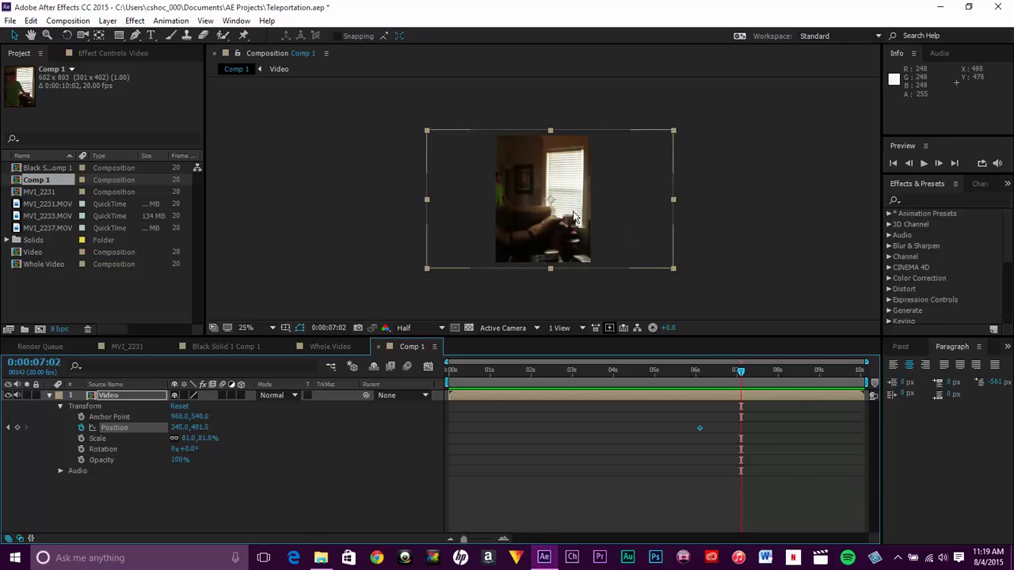
drag(574, 216, 596, 214)
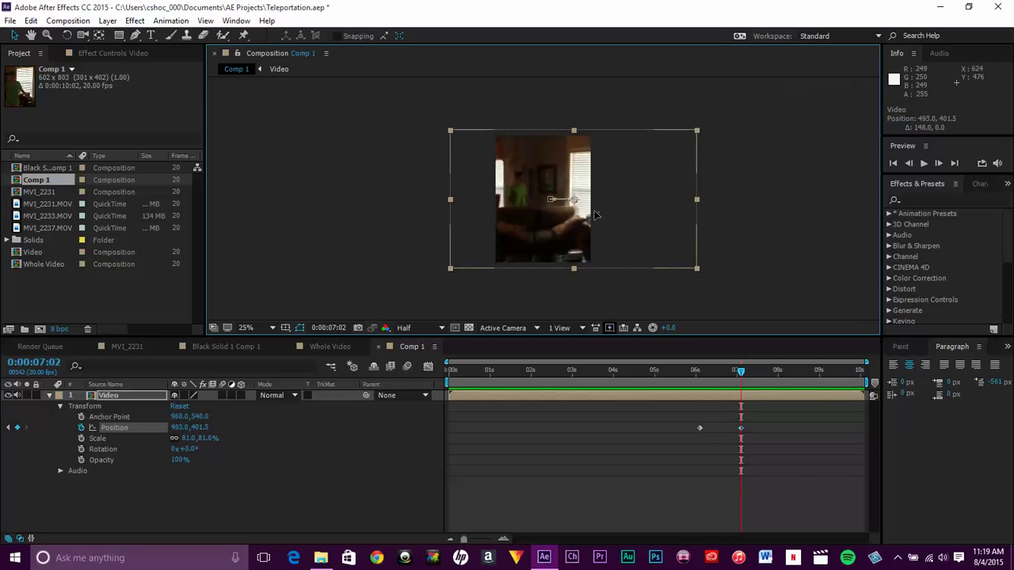
drag(596, 215, 597, 215)
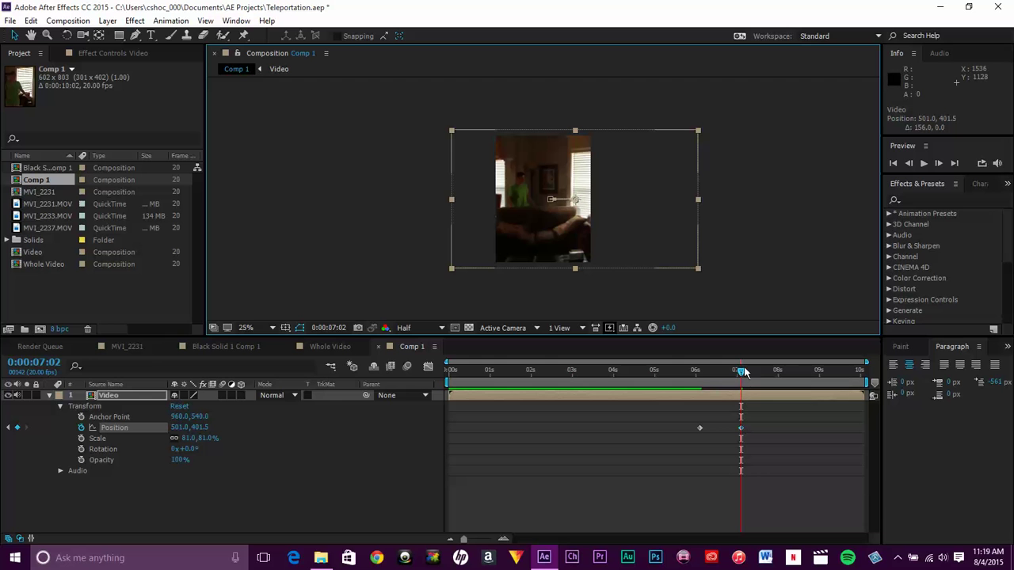
Add a hold Position keyframe near 8:14, then pan left to 313, 401.5 at 10:01
drag(743, 372, 790, 371)
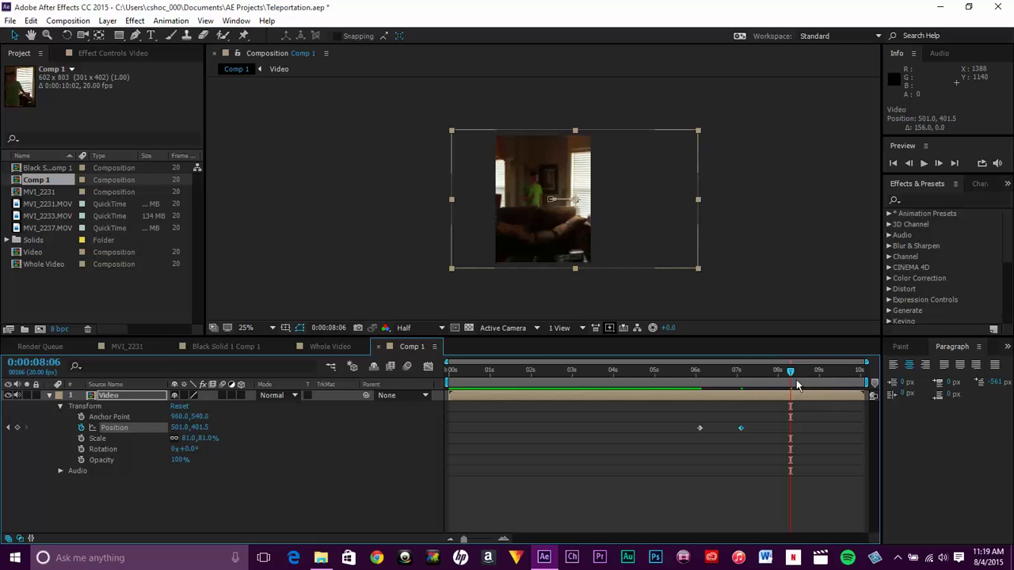
drag(790, 374, 807, 373)
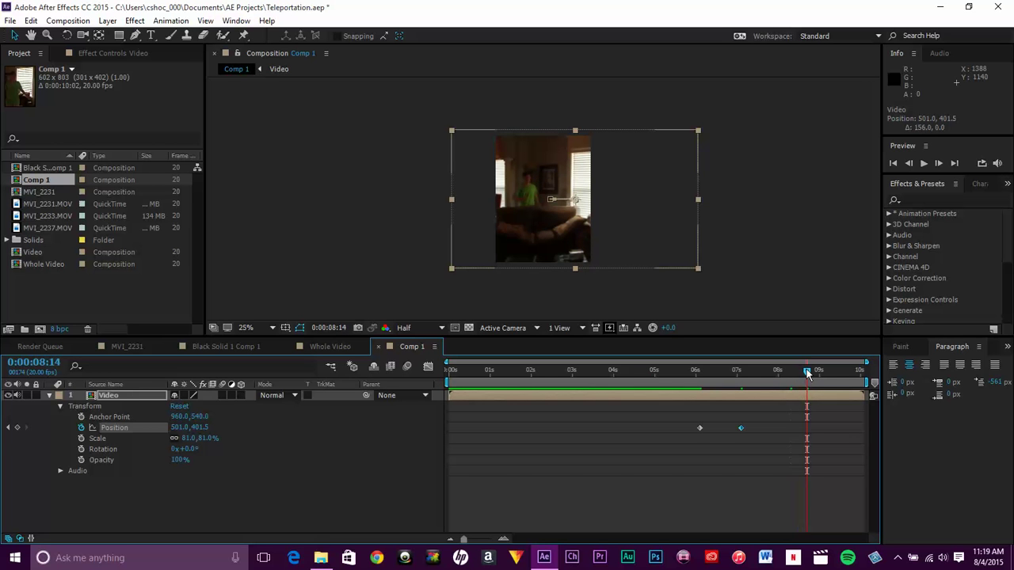
click(17, 428)
key(End)
click(667, 220)
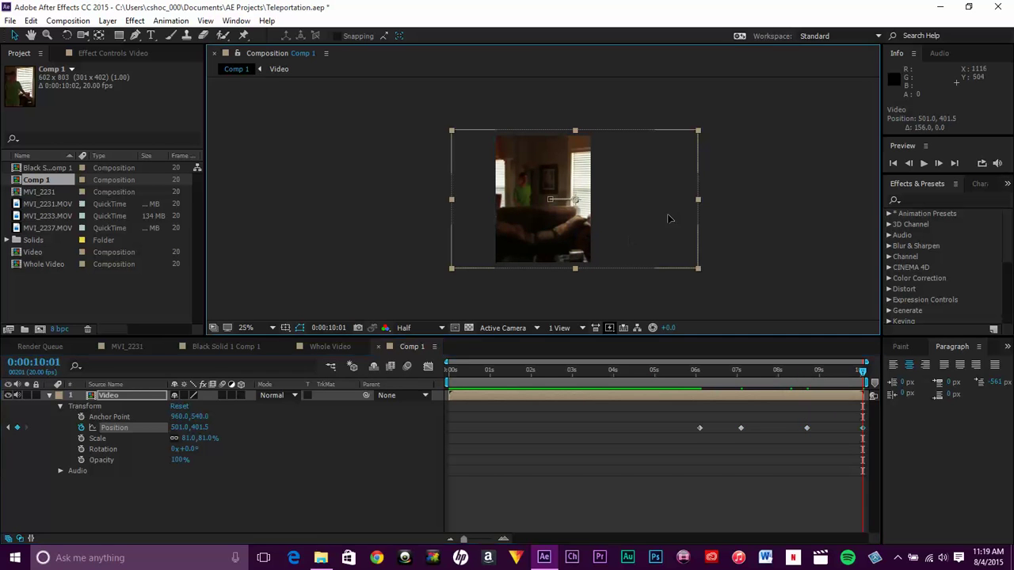
drag(667, 219, 642, 219)
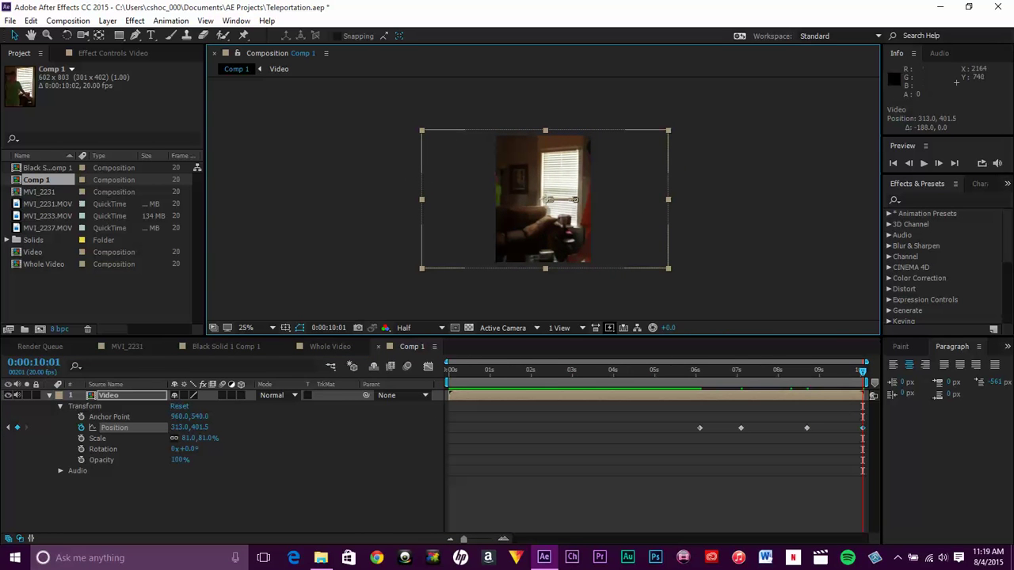
drag(862, 372, 201, 458)
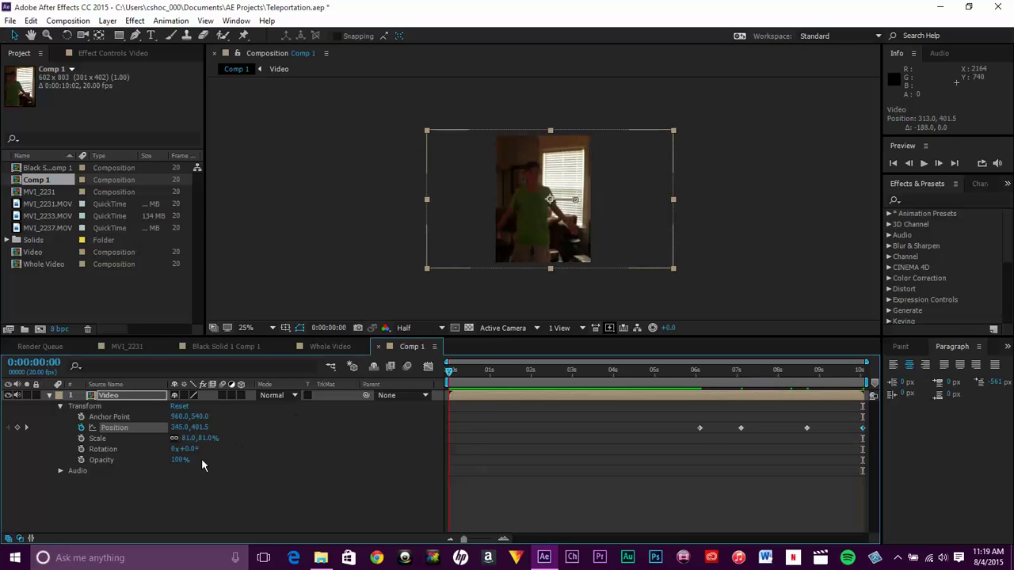
click(364, 513)
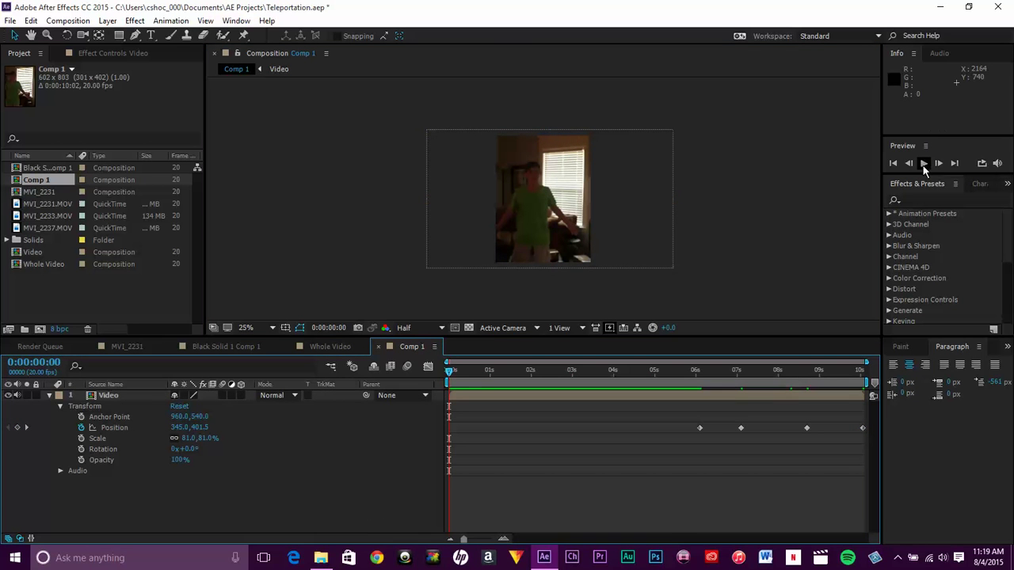
click(923, 165)
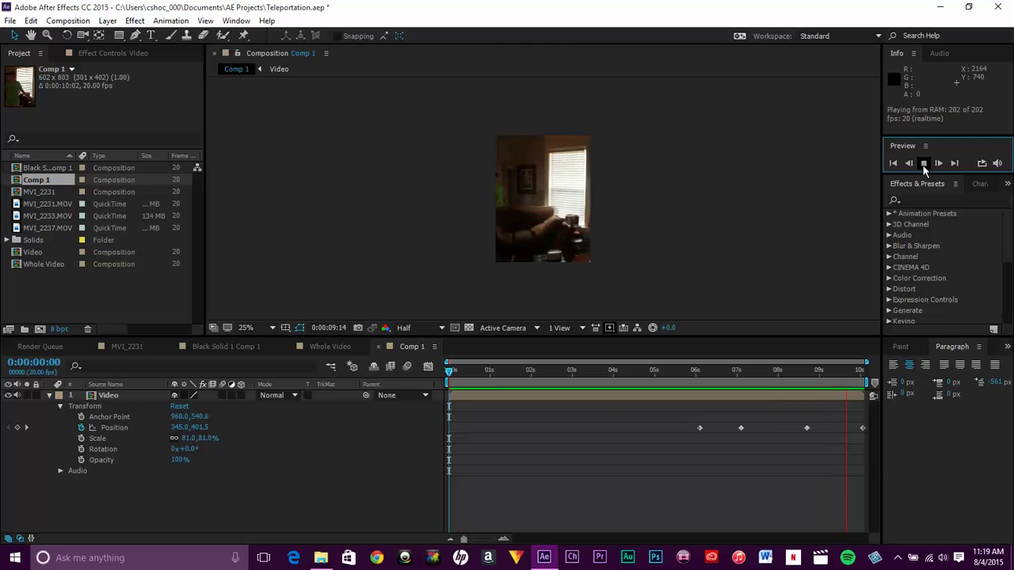
click(474, 371)
drag(475, 386, 389, 364)
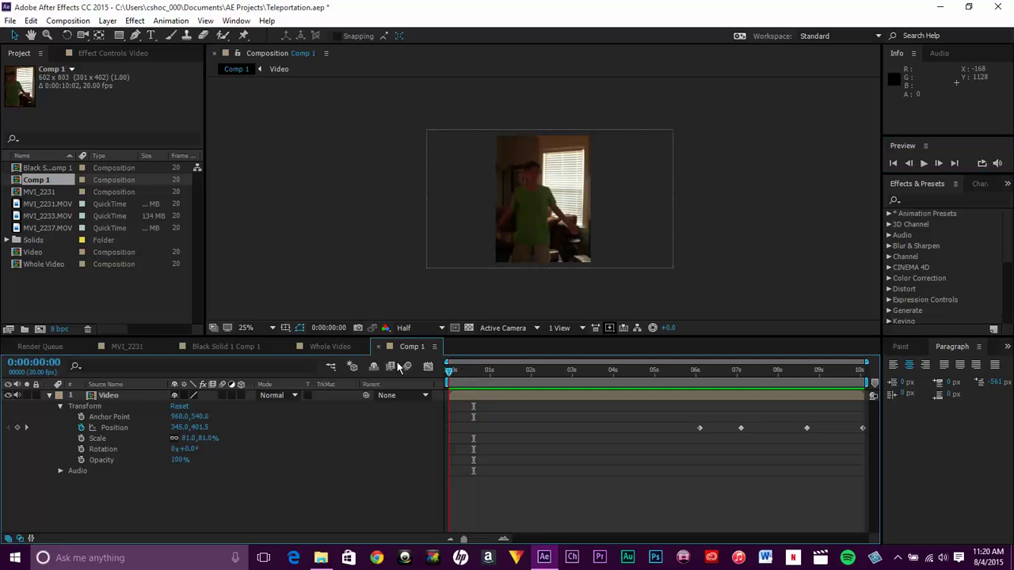
Expand Animation Presets > Presets > Real Camera Shake and drag Real Camera Shake 1 onto the Video layer
click(49, 396)
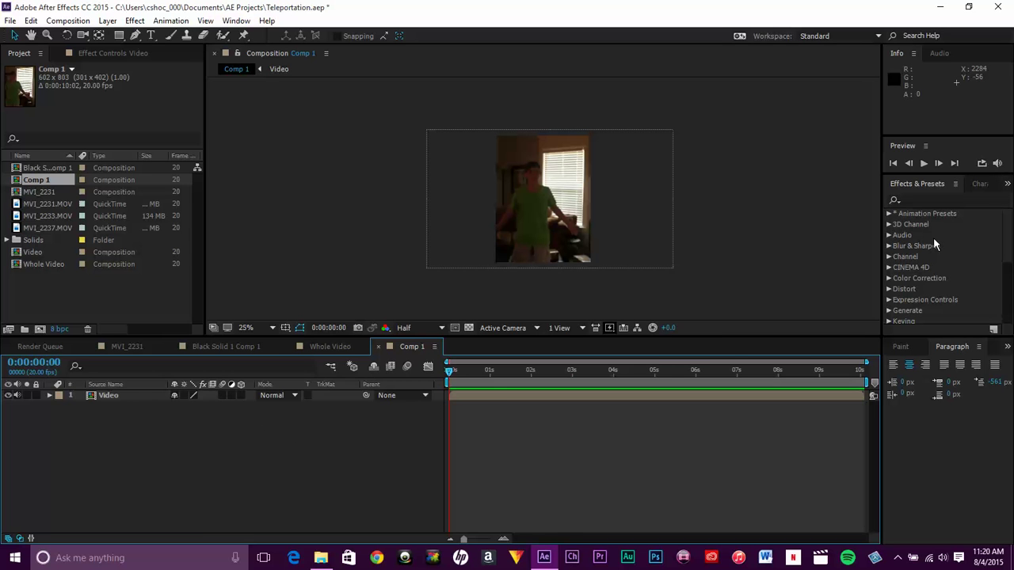
click(889, 214)
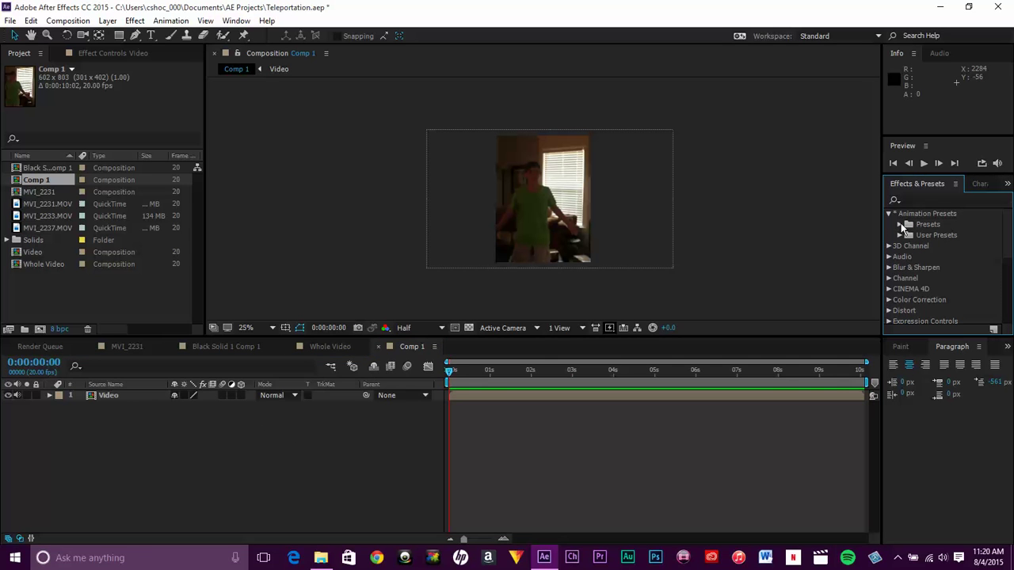
click(899, 225)
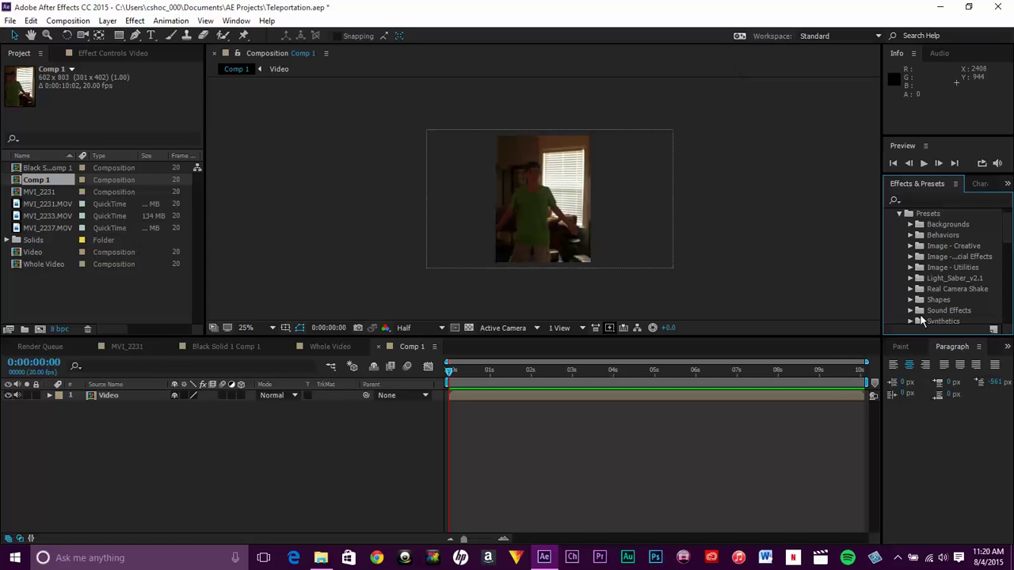
click(912, 290)
scroll(958, 258, down, 2)
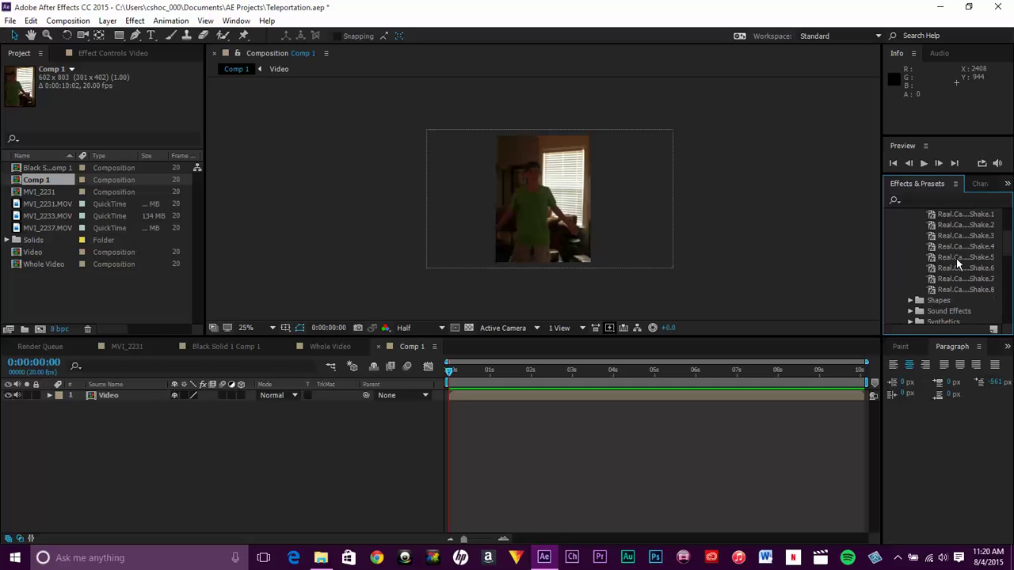
scroll(955, 259, up, 2)
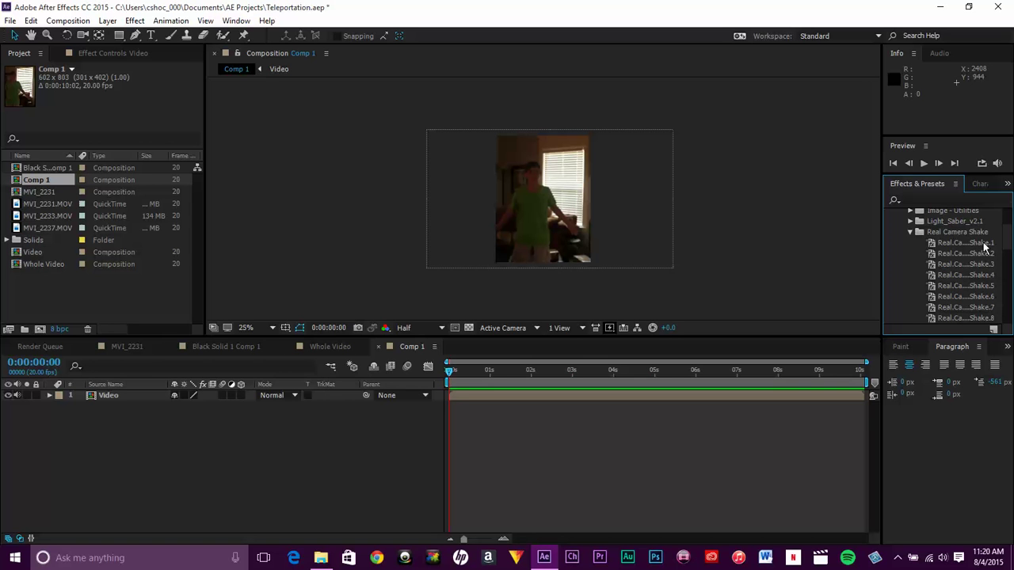
drag(984, 247, 108, 395)
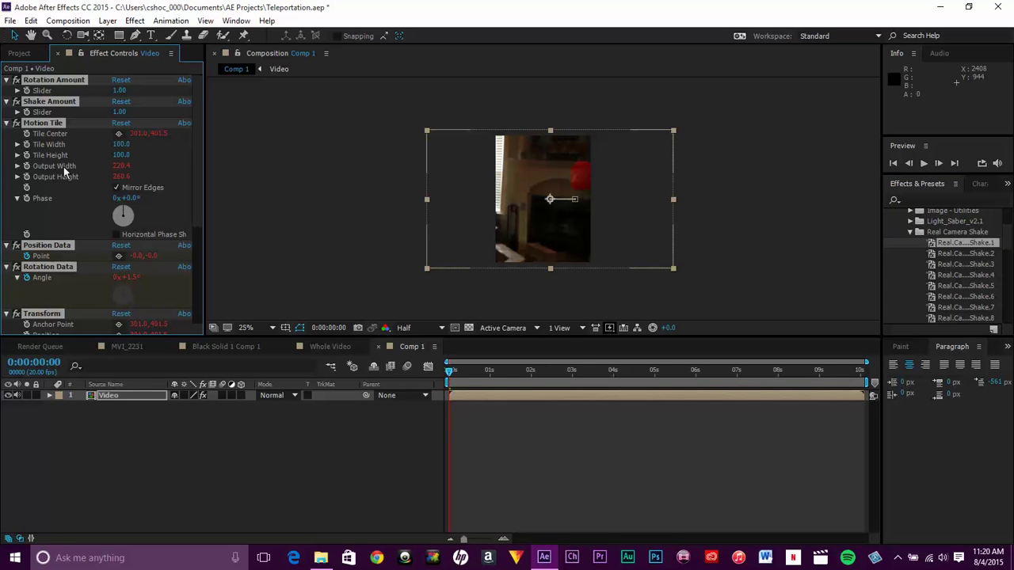
Disable the Motion Tile effect in Effect Controls and scrub through the shaken footage
scroll(68, 166, down, 5)
scroll(85, 214, up, 3)
click(65, 217)
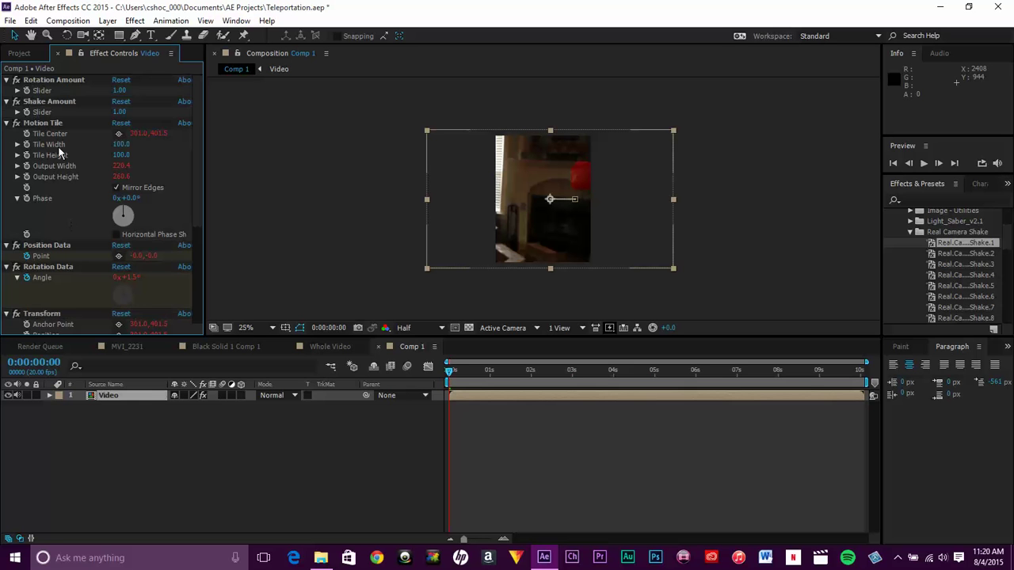
click(57, 127)
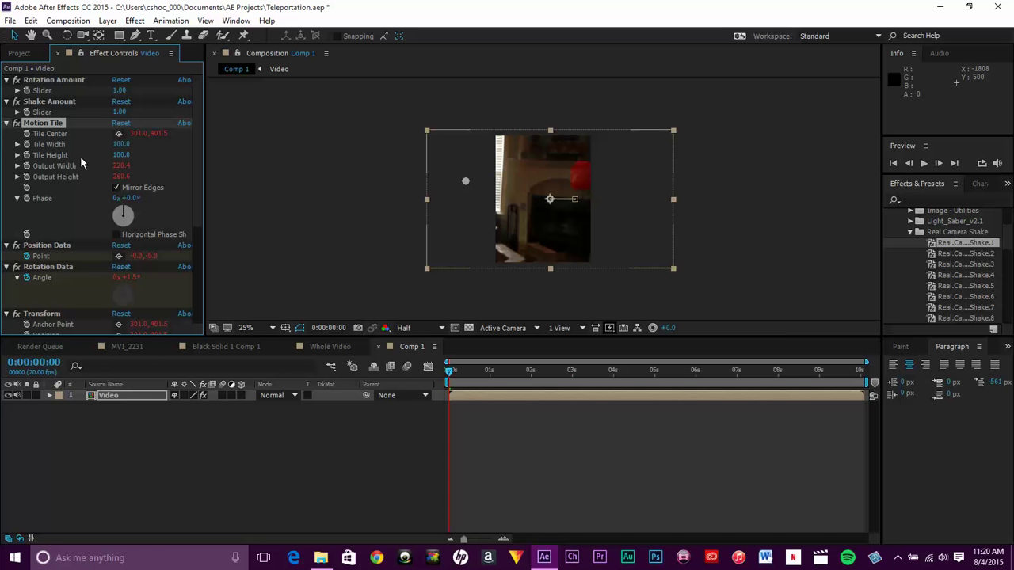
click(16, 123)
click(192, 470)
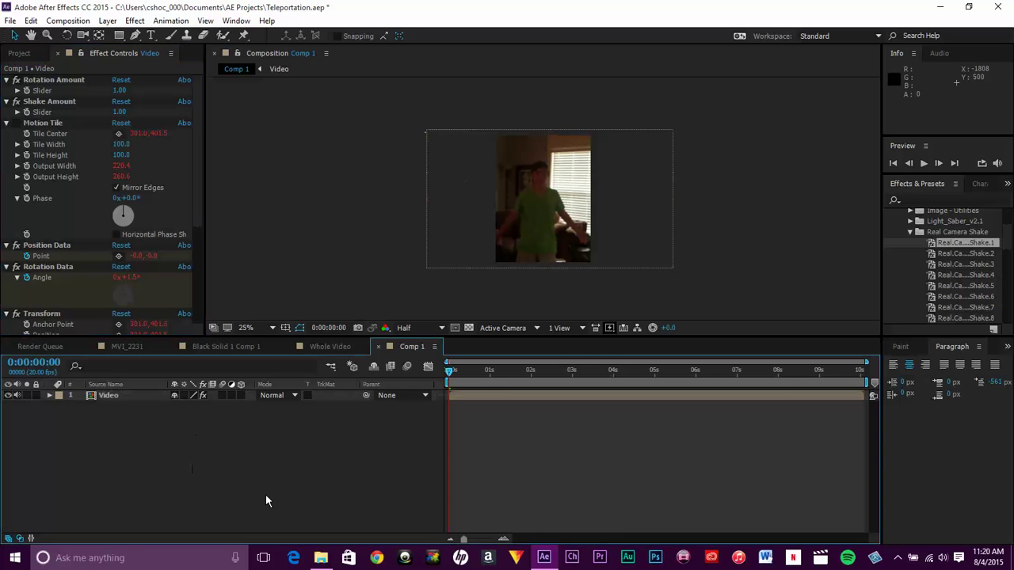
drag(452, 371, 301, 394)
click(924, 164)
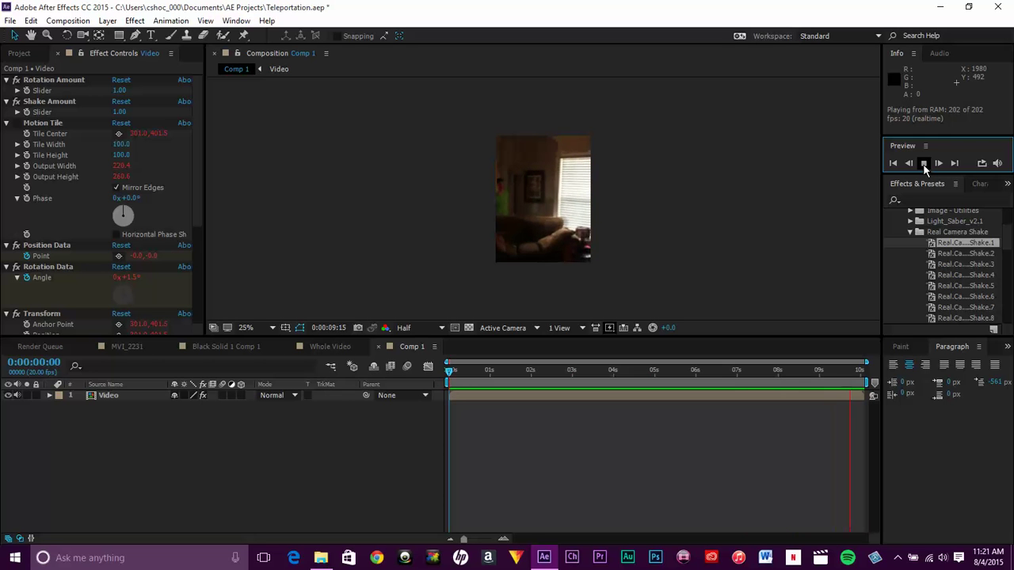
click(923, 163)
drag(467, 377, 449, 378)
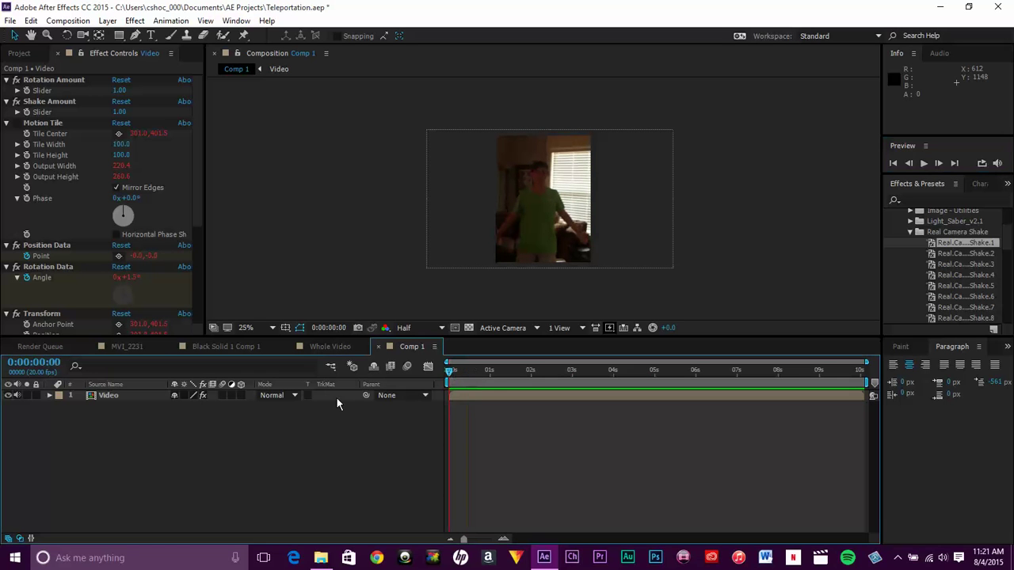